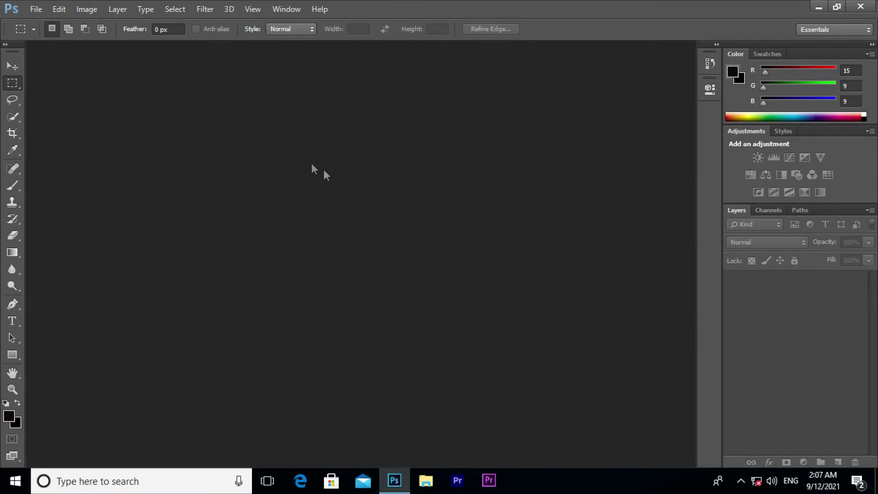
# Step: Open the Img.jpg close-up portrait and zoom in on the face
pyautogui.doubleClick(312, 150)
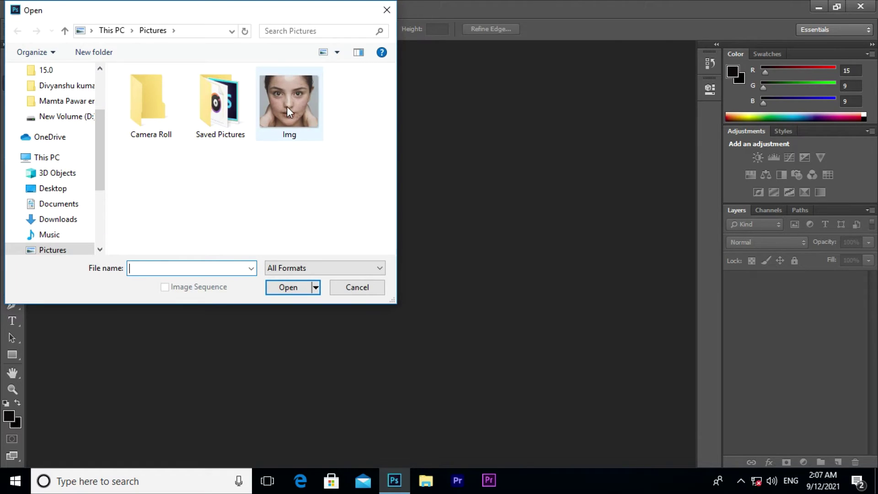
pyautogui.doubleClick(288, 111)
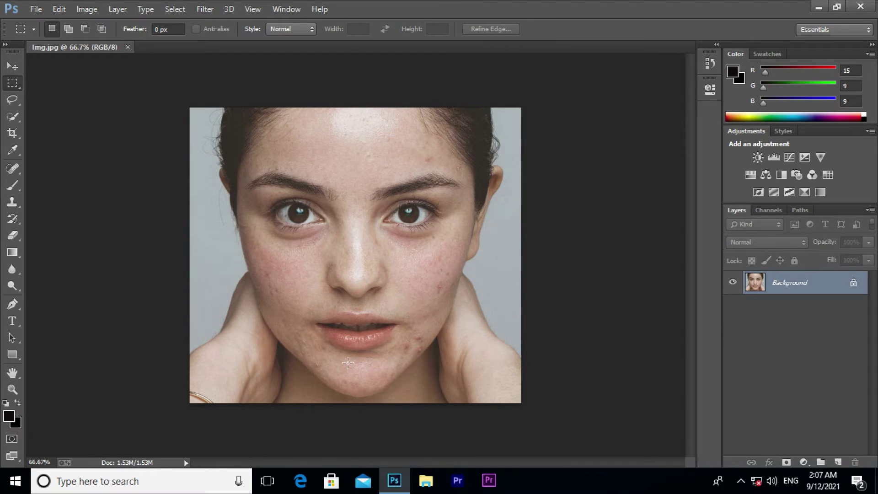
pyautogui.scroll(2, 348, 362)
pyautogui.scroll(2, 366, 347)
pyautogui.scroll(2, 403, 329)
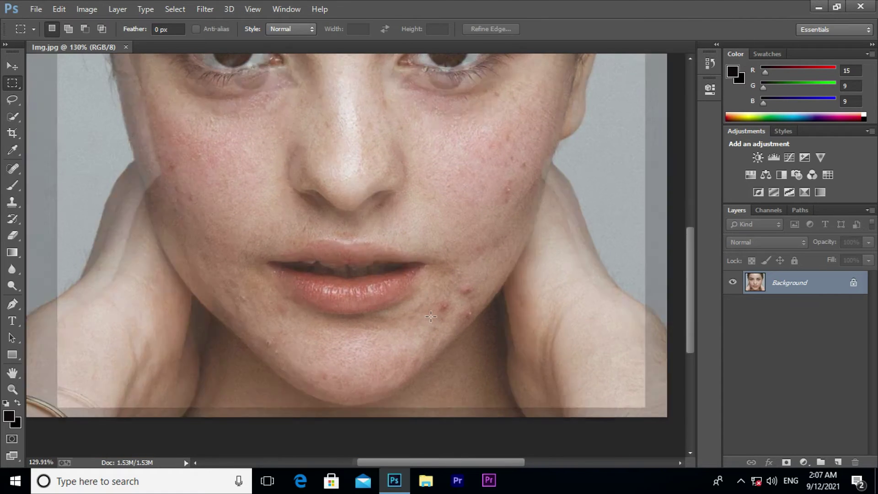
pyautogui.scroll(1, 429, 316)
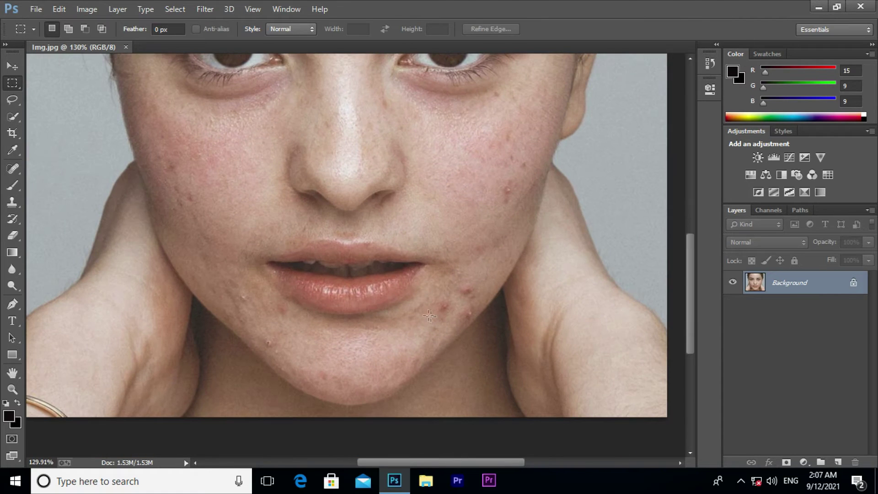
# Step: With the Spot Healing Brush, heal the five blemishes on the chin
pyautogui.click(14, 170)
pyautogui.click(76, 168)
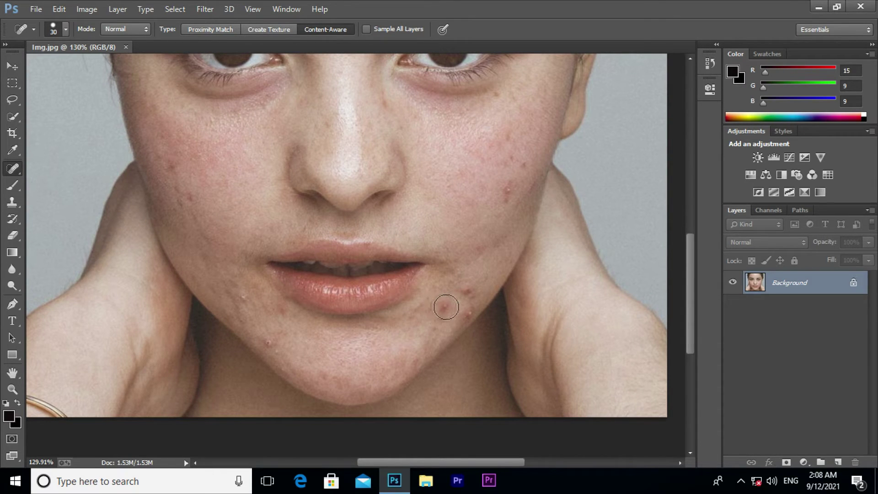
pyautogui.click(467, 290)
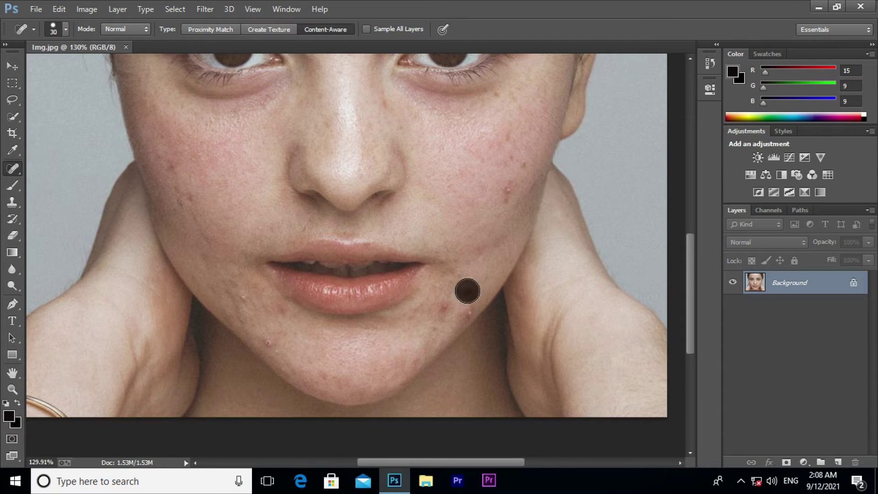
pyautogui.click(441, 307)
pyautogui.click(470, 312)
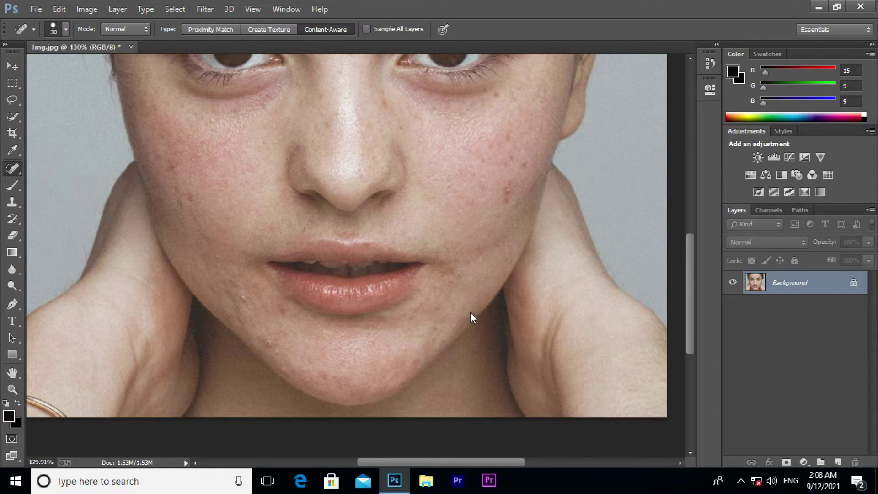
pyautogui.click(269, 339)
pyautogui.click(245, 296)
# Step: Heal the forehead blemish and the small spot above the eyebrow
pyautogui.scroll(3, 204, 227)
pyautogui.scroll(3, 476, 263)
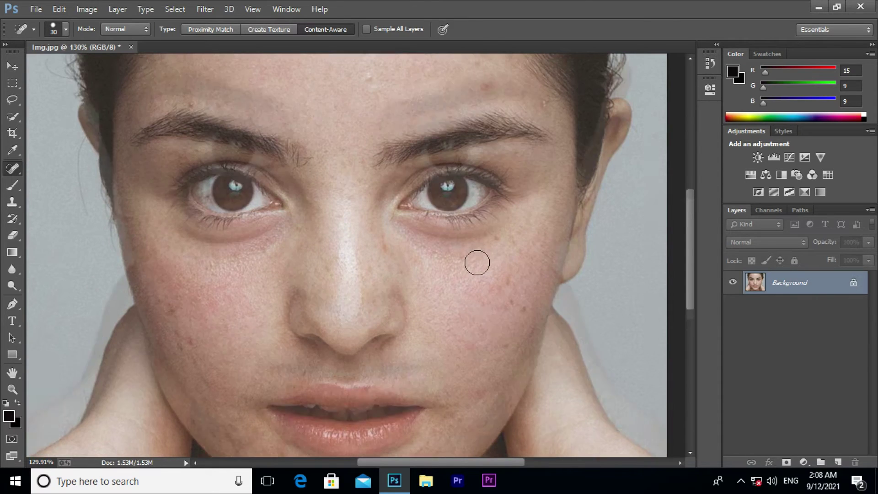
pyautogui.scroll(1, 477, 263)
pyautogui.click(489, 109)
pyautogui.scroll(1, 327, 210)
pyautogui.scroll(2, 328, 210)
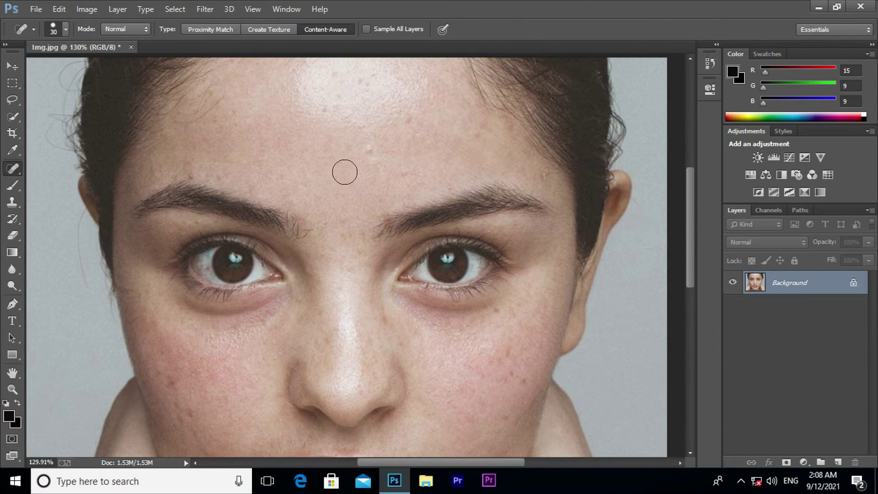
pyautogui.click(192, 172)
# Step: Heal the spots on both cheeks and under the right eye
pyautogui.scroll(-2, 361, 256)
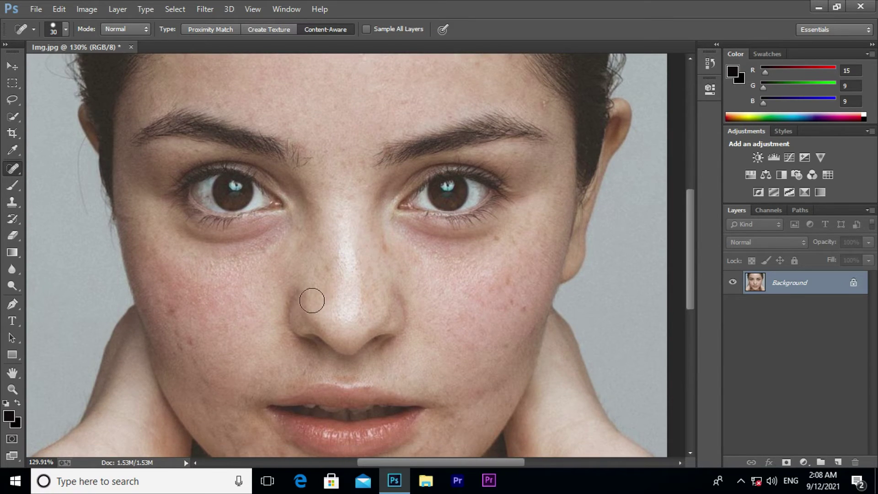
pyautogui.scroll(-1, 311, 300)
pyautogui.click(184, 304)
pyautogui.click(175, 271)
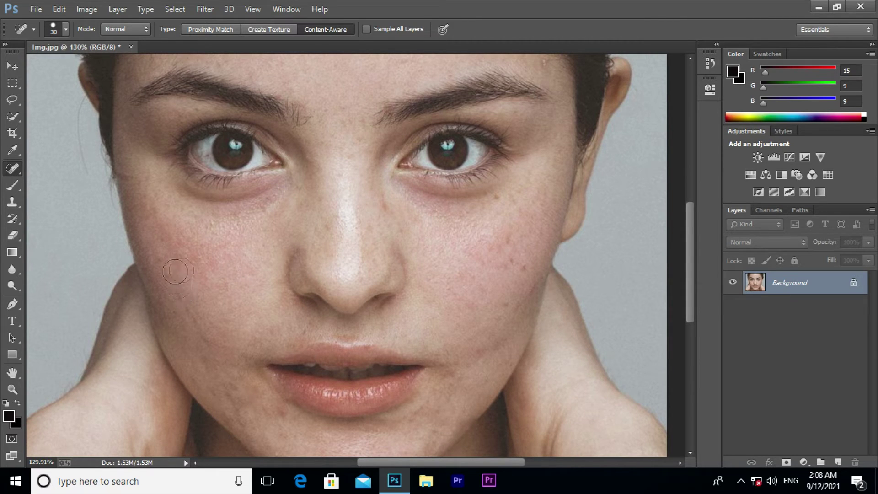
pyautogui.click(513, 239)
pyautogui.click(500, 200)
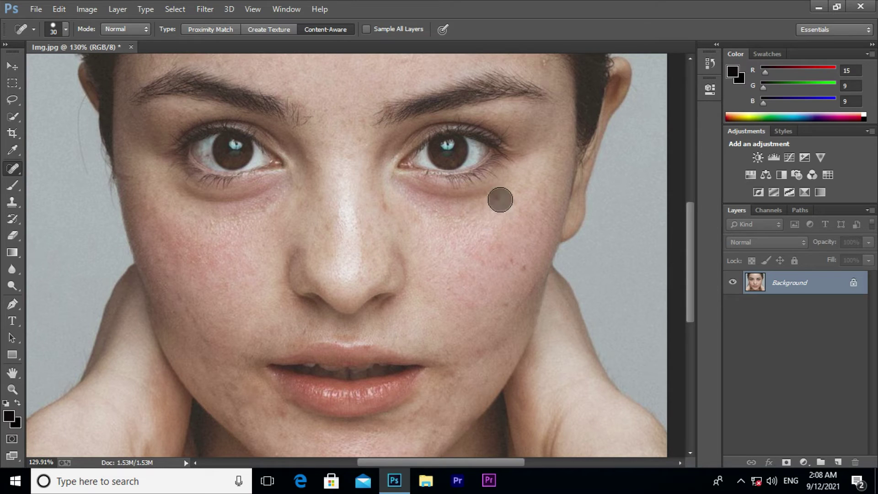
pyautogui.click(521, 270)
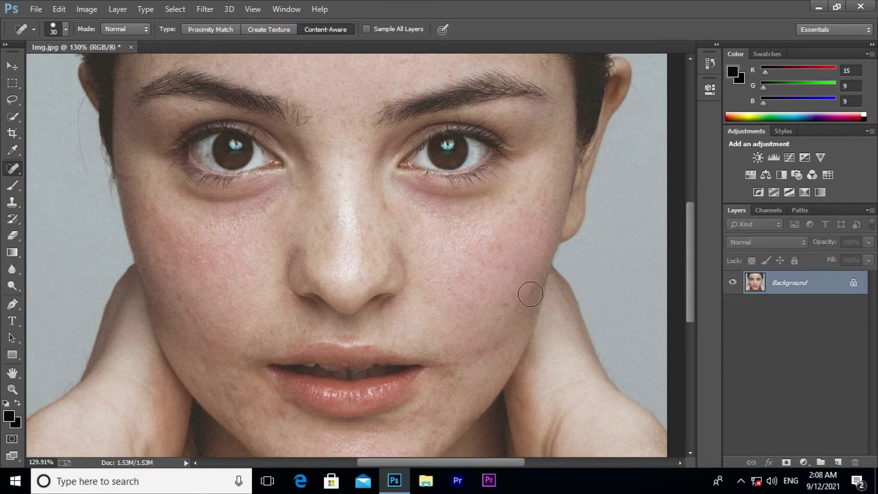
pyautogui.scroll(-2, 393, 201)
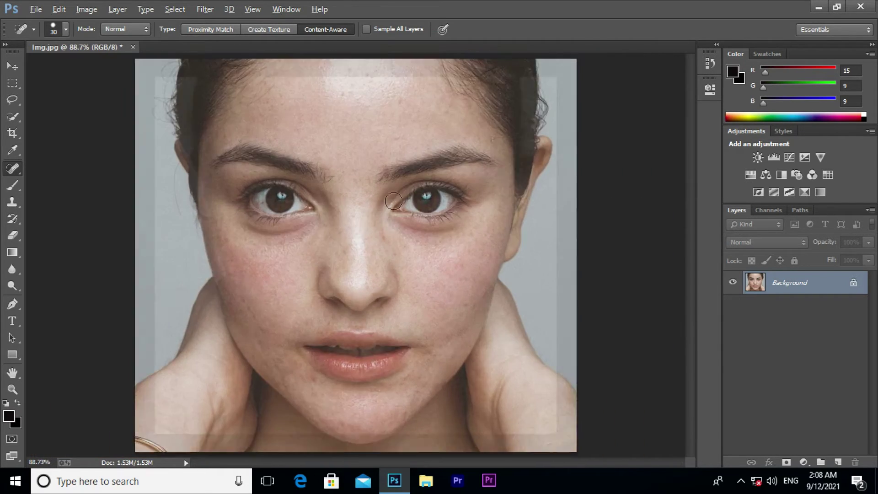
pyautogui.scroll(-1, 394, 200)
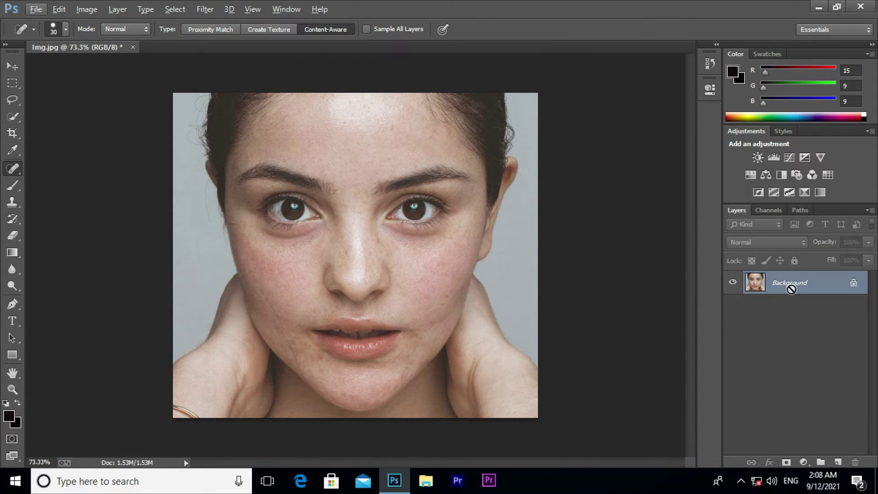
# Step: Duplicate the photo to Layer 1, invert it, and set its blend mode to Vivid Light
pyautogui.hotkey('ctrl', 'j')
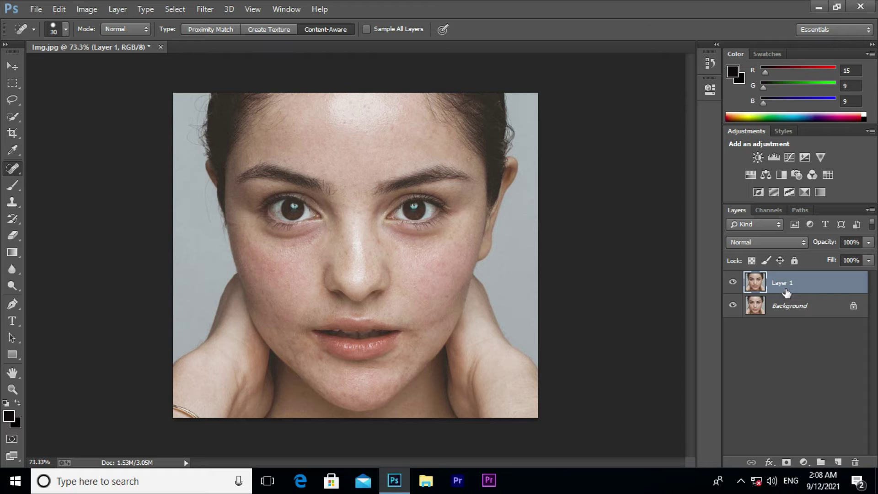
pyautogui.hotkey('ctrl', 'i')
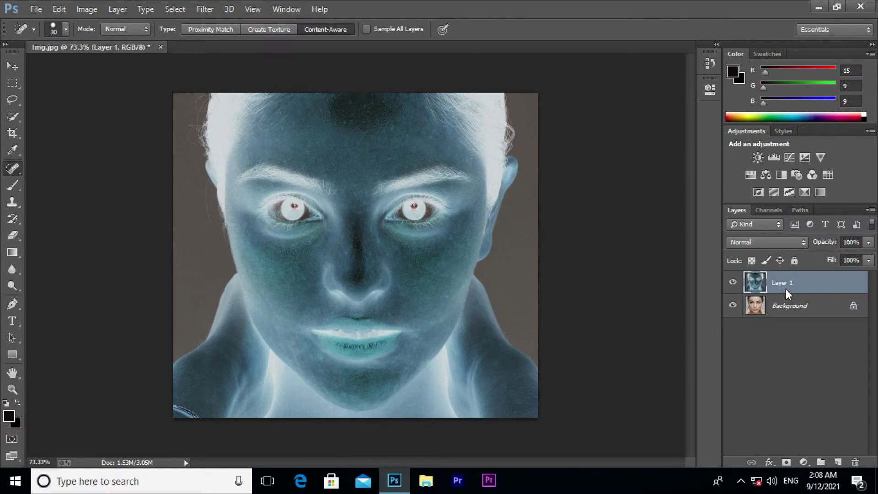
pyautogui.click(767, 243)
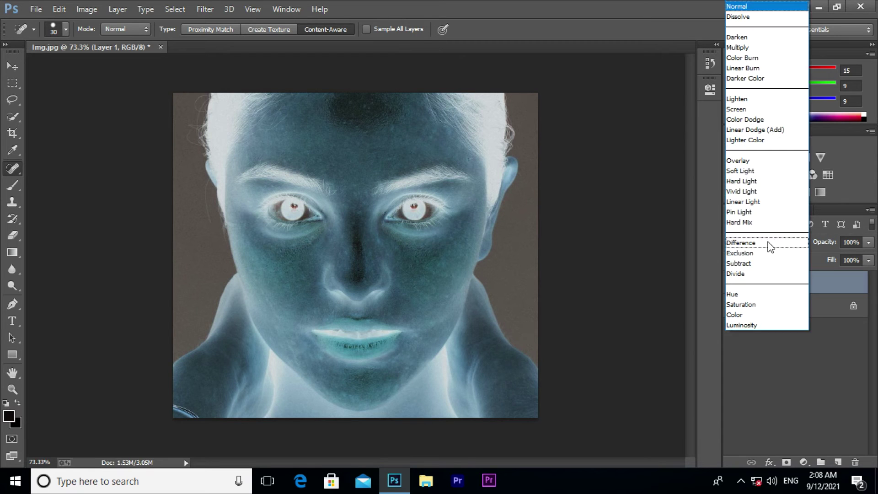
pyautogui.click(759, 191)
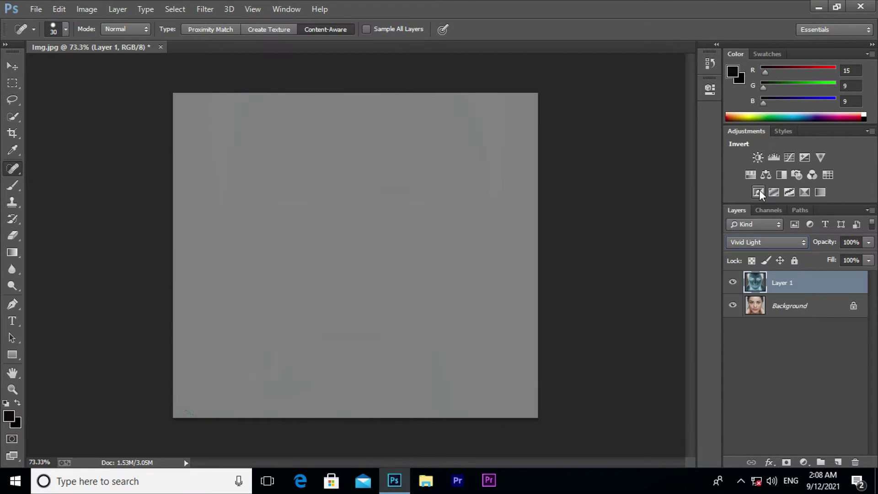
# Step: Apply a High Pass filter to Layer 1 with a radius of about 4.5 pixels
pyautogui.click(203, 14)
pyautogui.moveTo(226, 236)
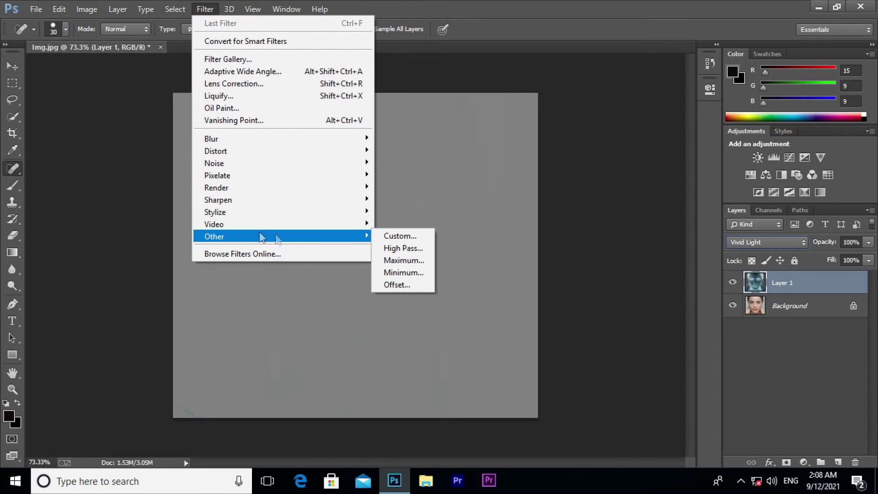
pyautogui.click(404, 249)
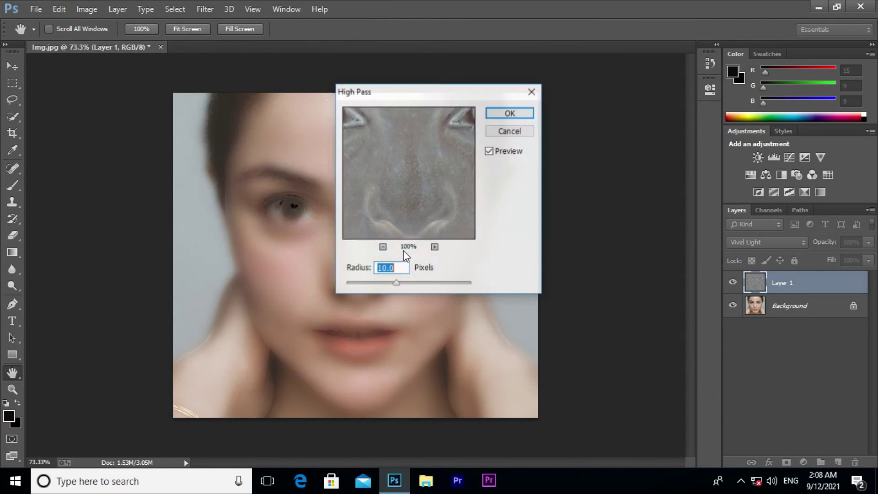
pyautogui.moveTo(417, 96); pyautogui.dragTo(605, 97)
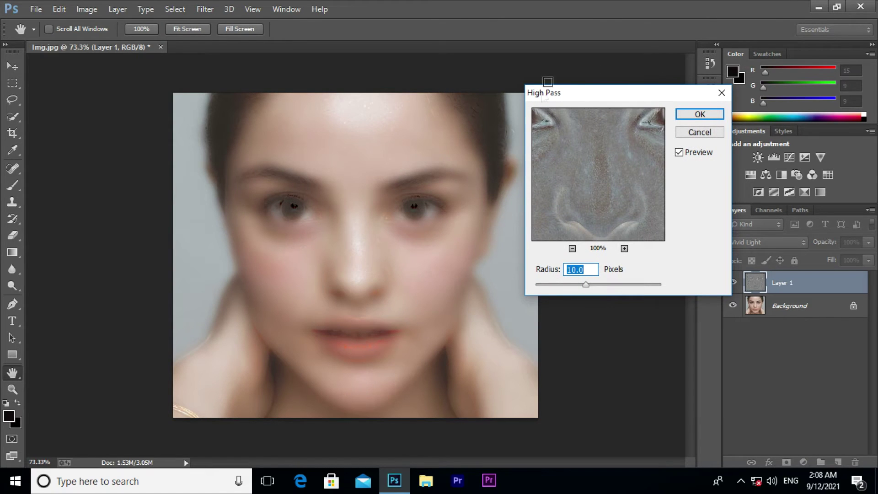
pyautogui.moveTo(605, 98); pyautogui.dragTo(627, 98)
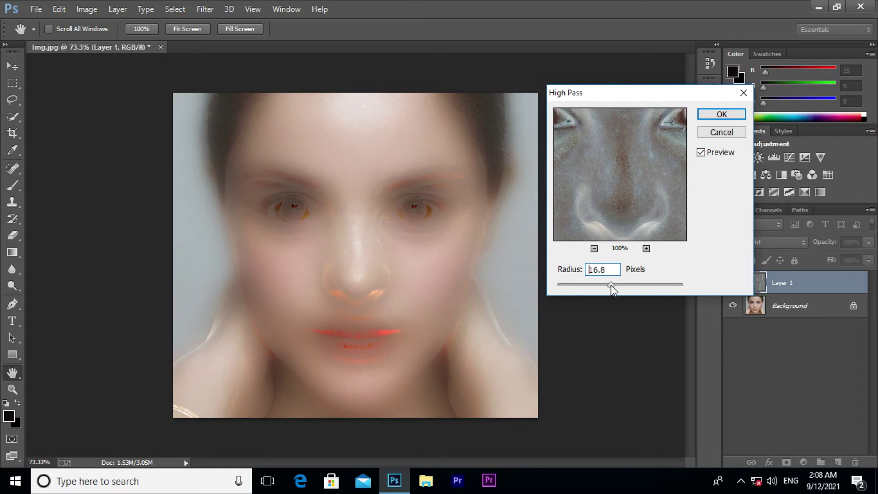
pyautogui.moveTo(610, 285); pyautogui.dragTo(610, 285)
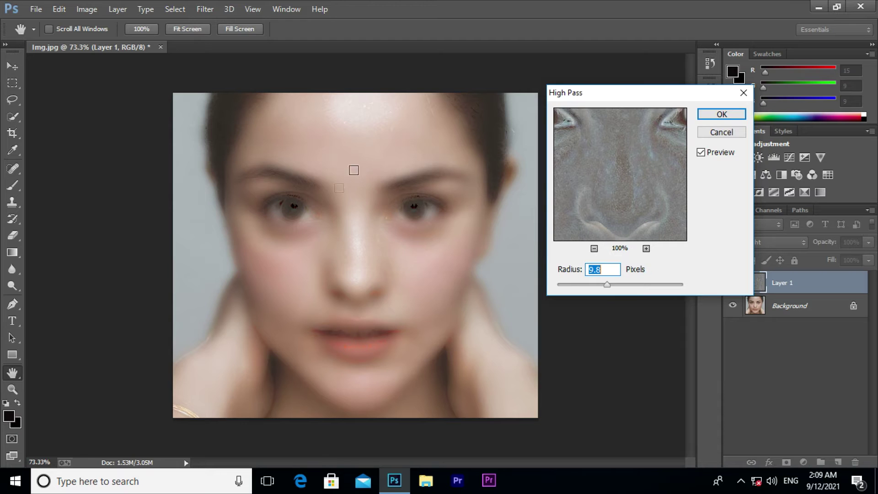
pyautogui.moveTo(595, 284); pyautogui.dragTo(593, 285)
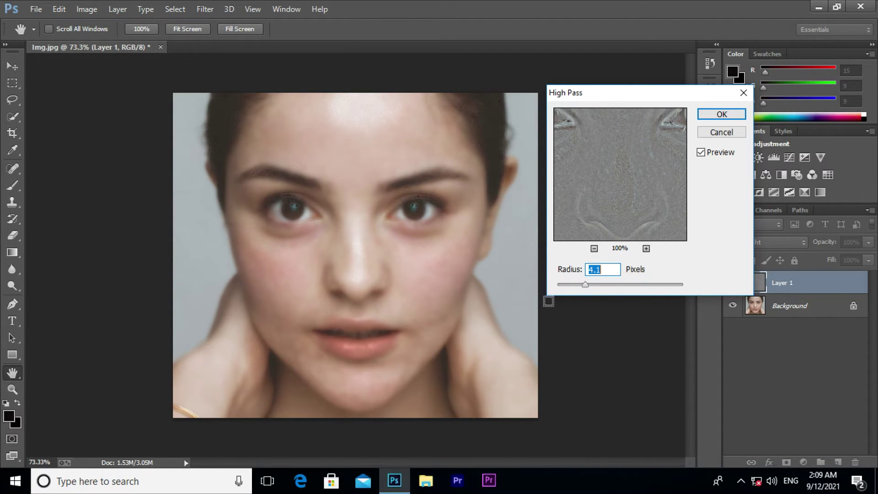
pyautogui.moveTo(584, 284); pyautogui.dragTo(571, 287)
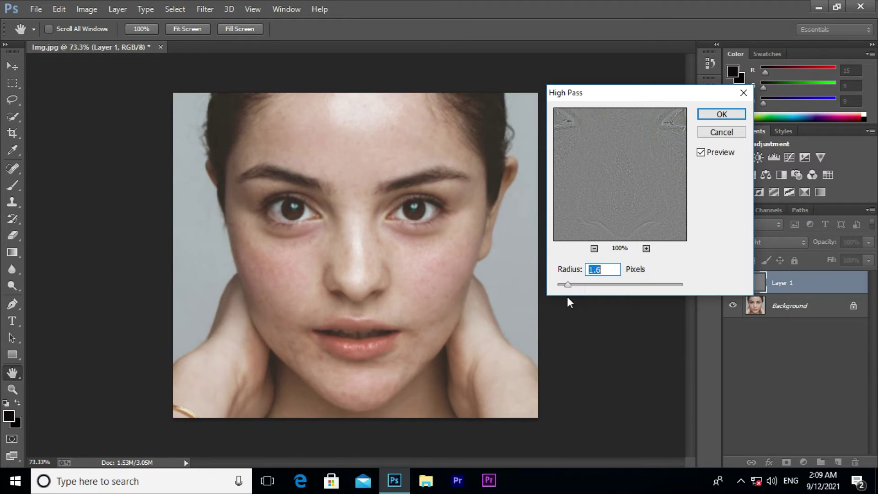
pyautogui.moveTo(577, 287); pyautogui.dragTo(585, 287)
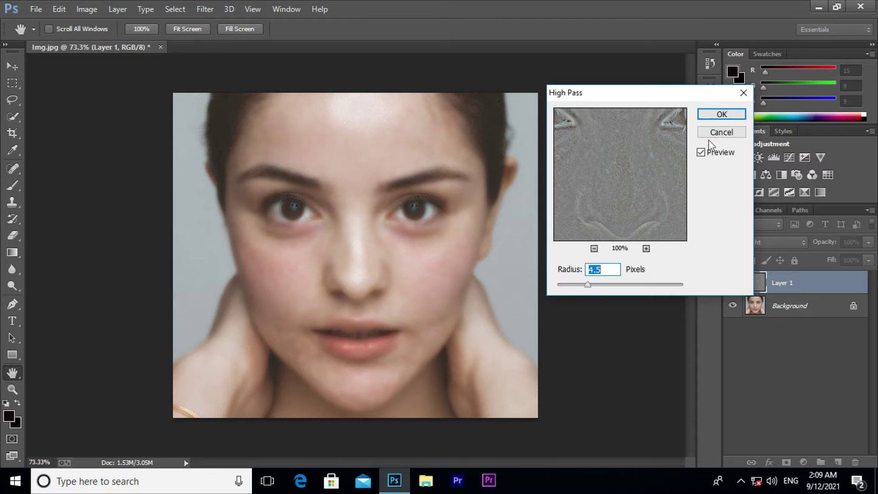
pyautogui.click(721, 114)
pyautogui.press('j')
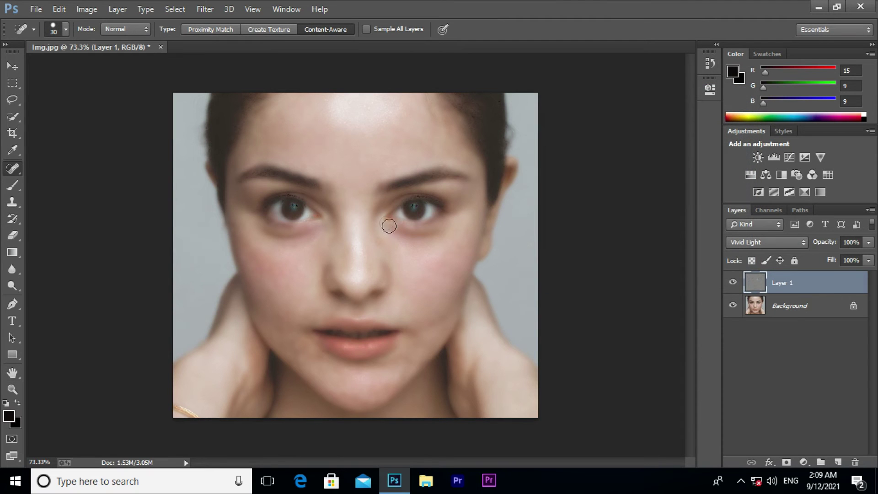
# Step: Apply a 1.8-pixel Gaussian Blur to the Vivid Light Layer 1
pyautogui.click(206, 7)
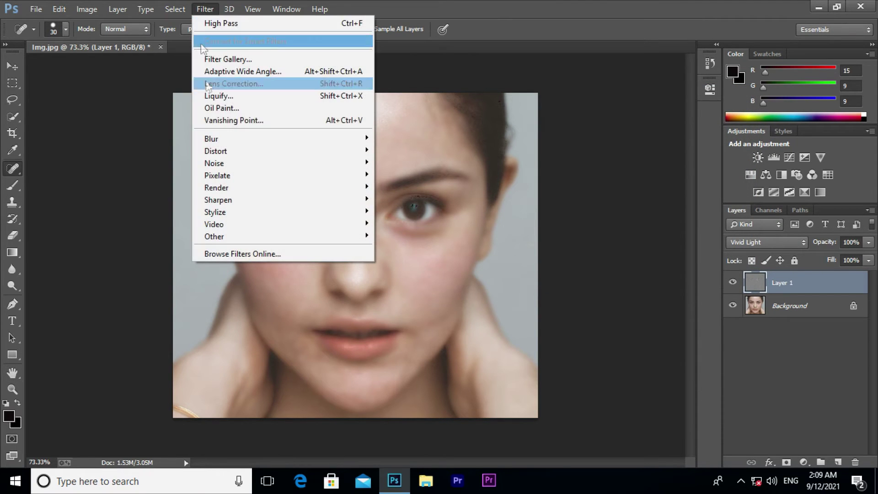
pyautogui.moveTo(212, 138)
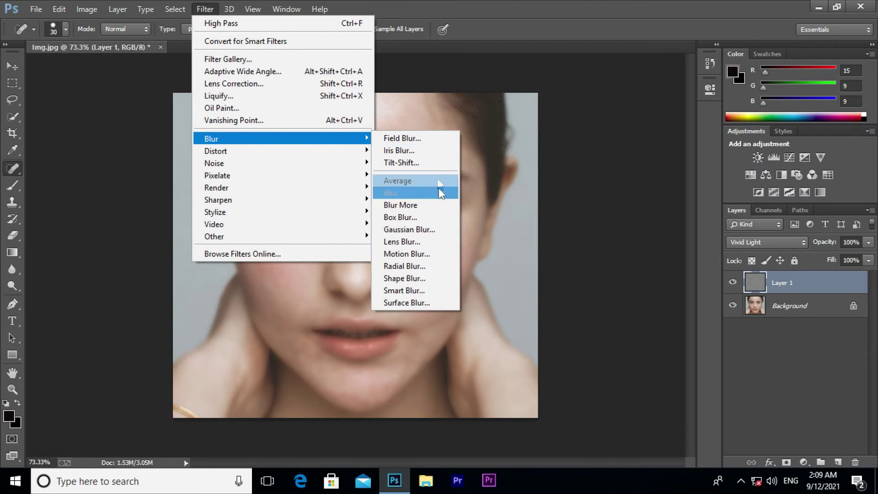
pyautogui.click(410, 233)
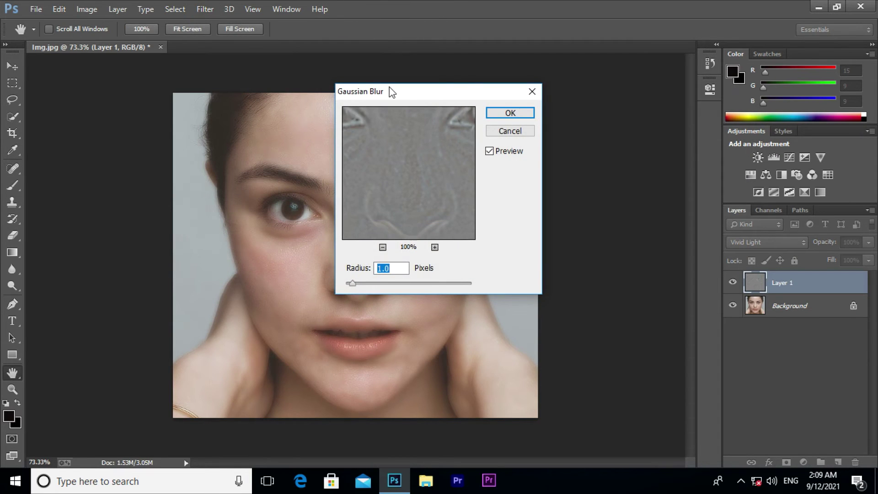
pyautogui.moveTo(390, 88); pyautogui.dragTo(573, 94)
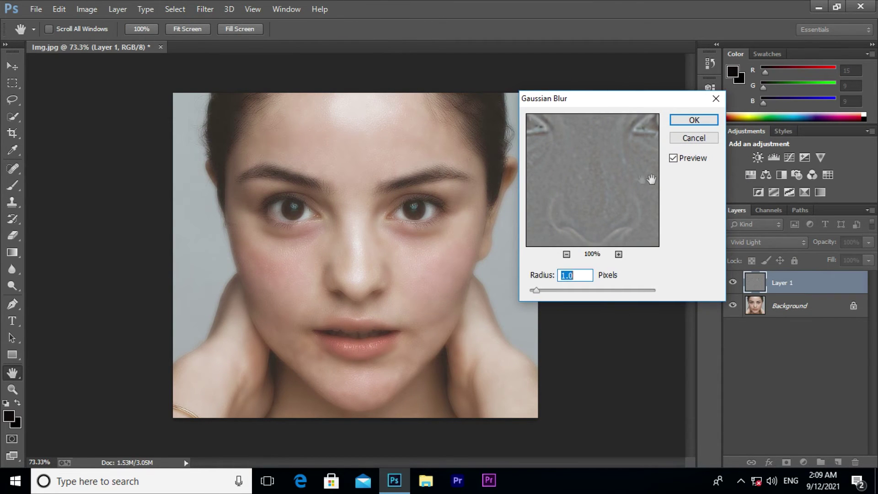
pyautogui.moveTo(539, 292); pyautogui.dragTo(543, 290)
pyautogui.moveTo(541, 289); pyautogui.dragTo(542, 290)
pyautogui.click(694, 121)
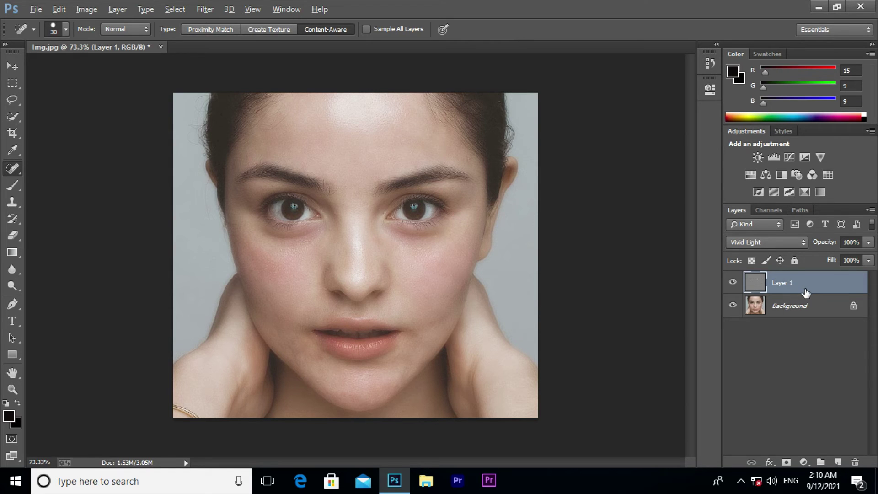
# Step: Give Layer 1 a black Hide All layer mask via Alt-click on Add Layer Mask
pyautogui.keyDown('alt'); pyautogui.click(787, 464); pyautogui.keyUp('alt')
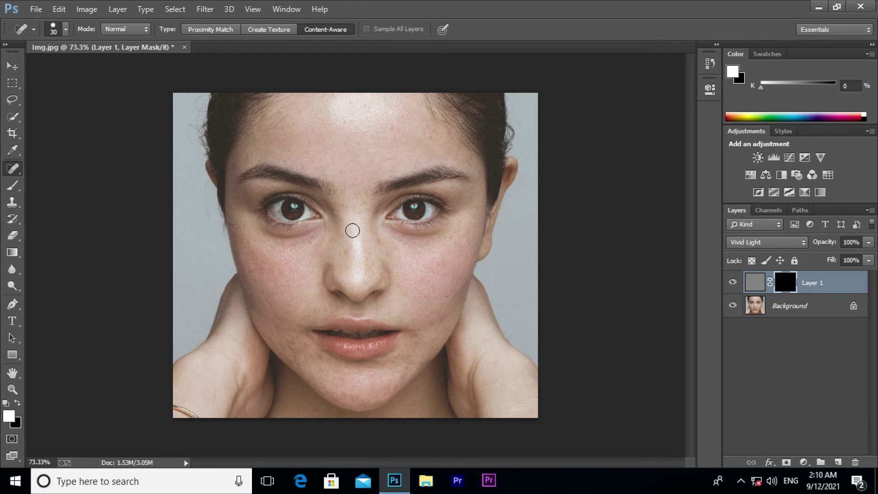
# Step: Select the Brush Tool and set the foreground colour to white (ffffff)
pyautogui.click(13, 190)
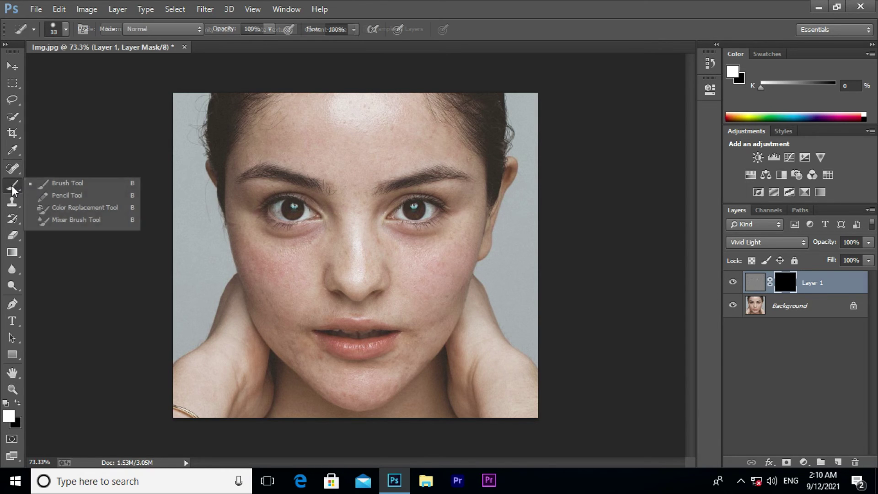
pyautogui.click(64, 184)
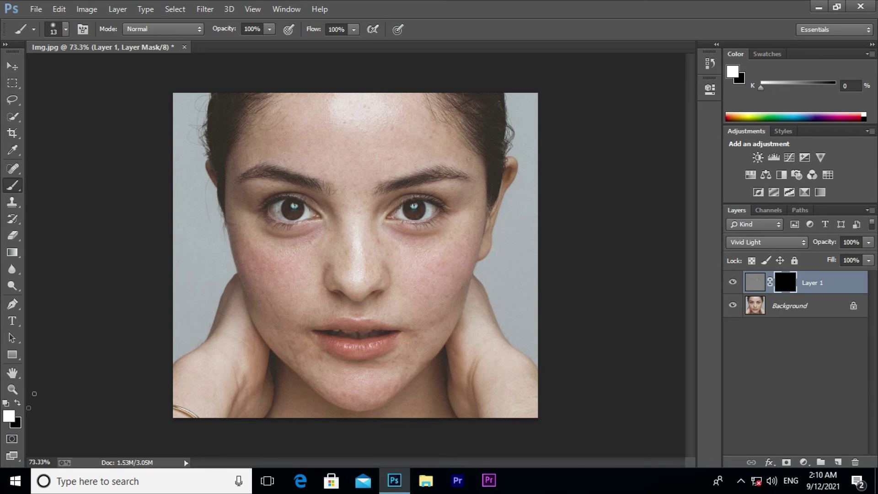
pyautogui.click(9, 417)
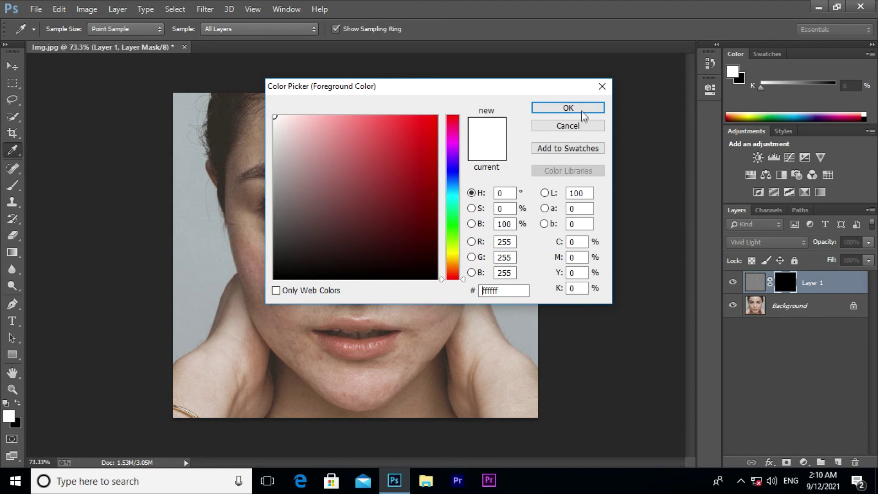
pyautogui.click(564, 108)
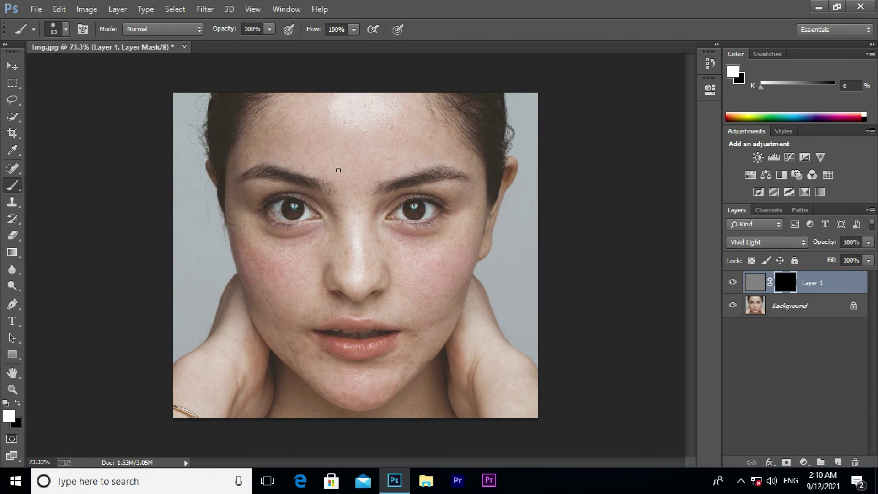
# Step: Make the white brush 71 px in size with 0% hardness
pyautogui.scroll(2, 377, 153)
pyautogui.scroll(1, 377, 147)
pyautogui.scroll(1, 348, 198)
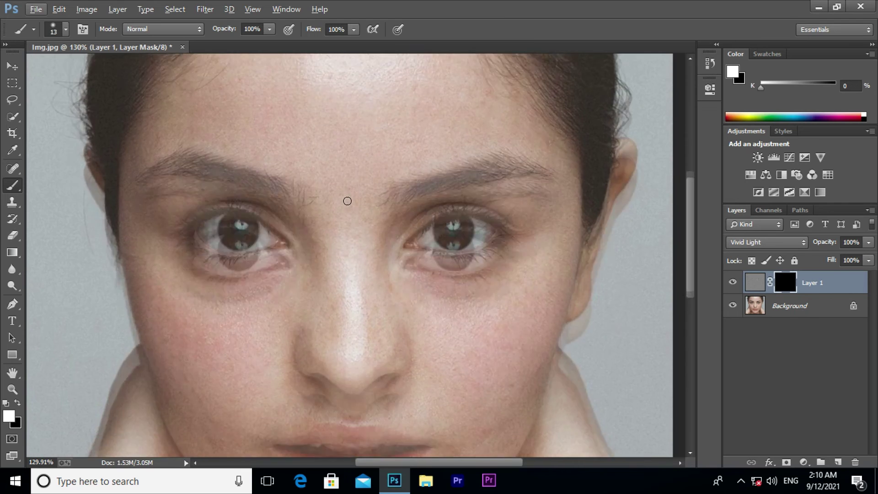
pyautogui.click(66, 32)
pyautogui.click(98, 69)
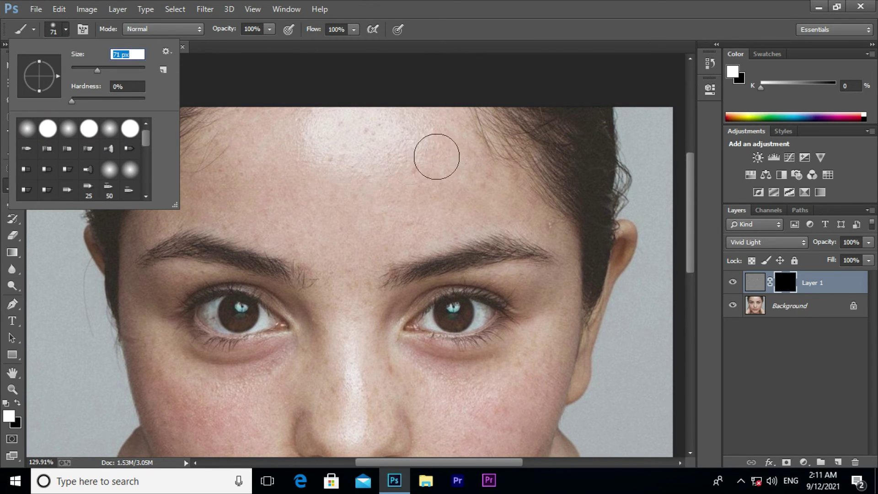
pyautogui.click(532, 21)
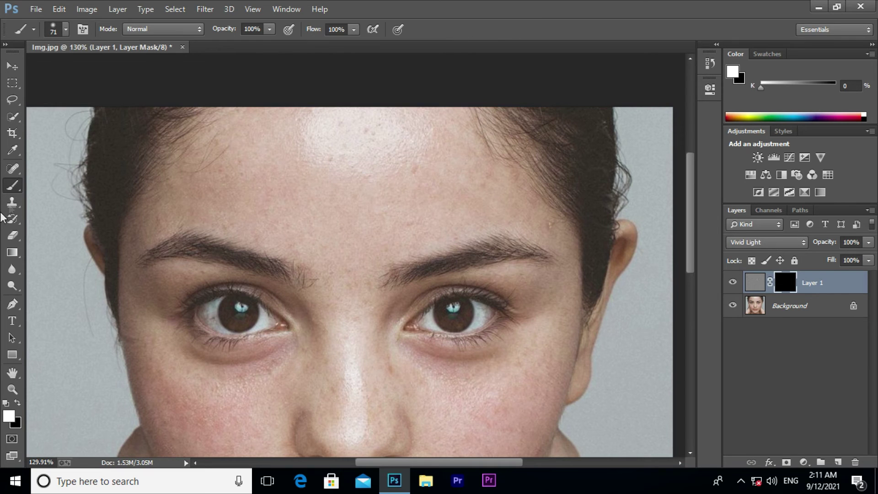
pyautogui.rightClick(12, 188)
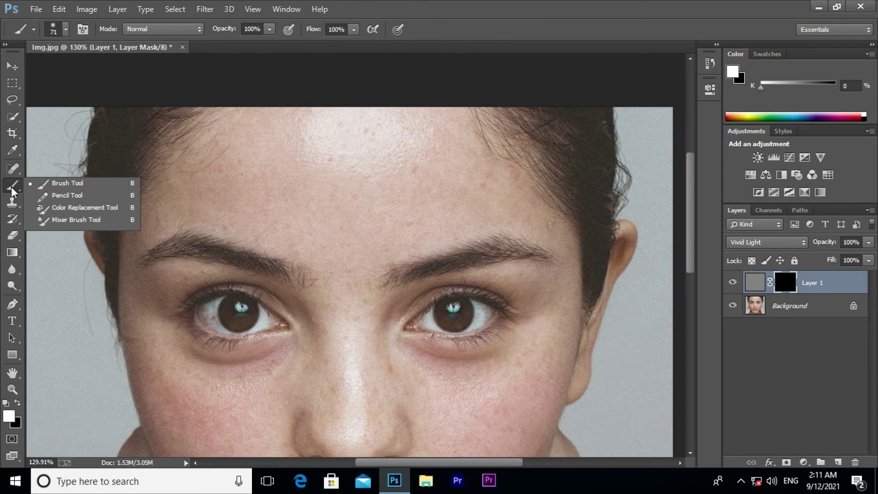
pyautogui.click(73, 187)
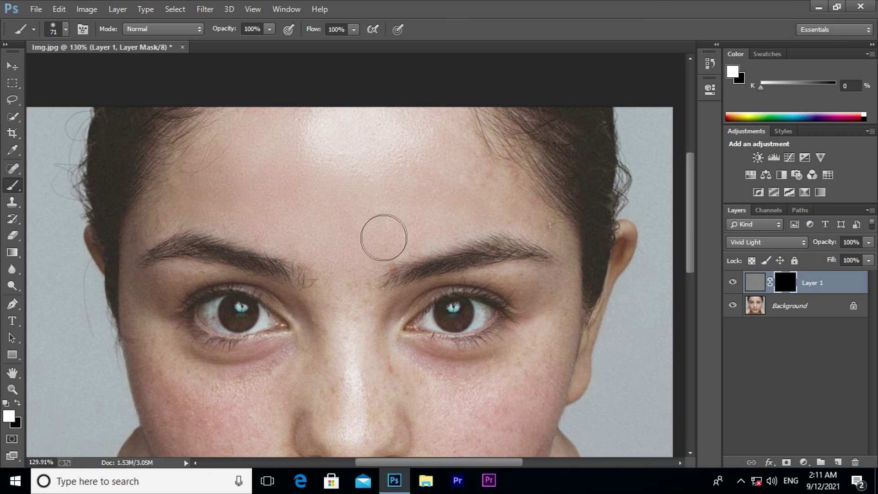
# Step: Paint white into Layer 1's mask over the forehead, brows and nose
pyautogui.moveTo(516, 196); pyautogui.dragTo(126, 231)
pyautogui.moveTo(147, 281); pyautogui.dragTo(335, 359)
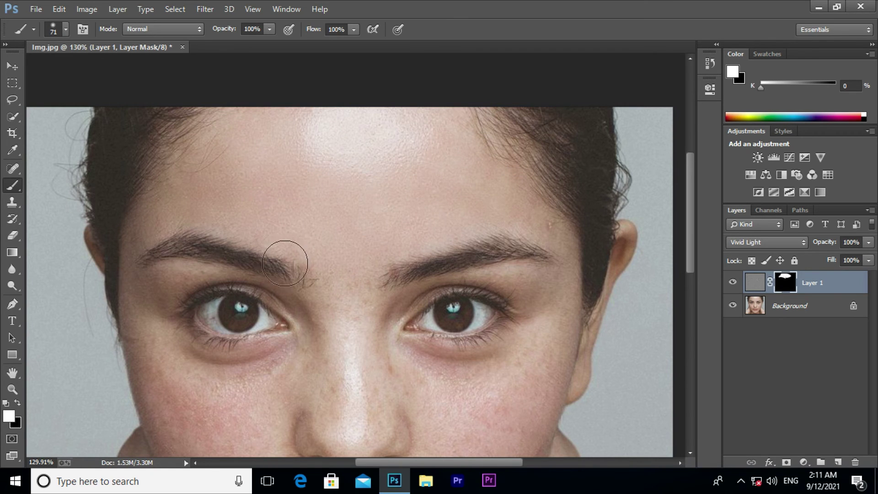
pyautogui.scroll(-3, 339, 249)
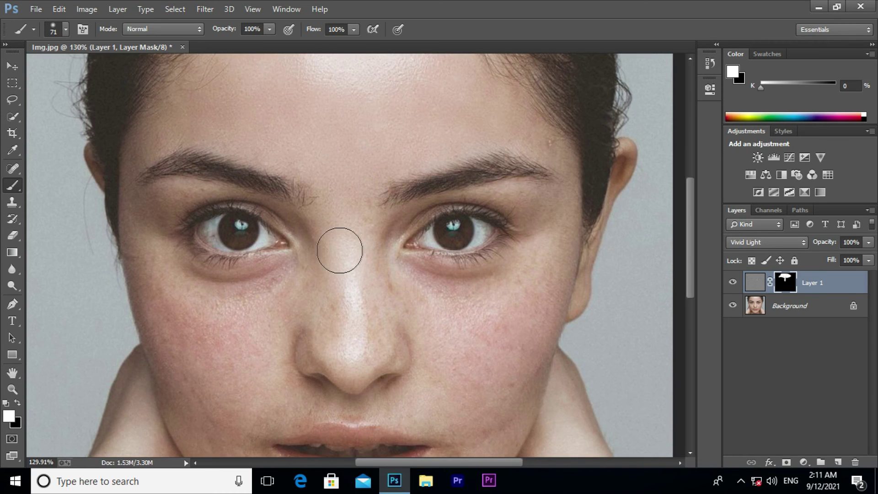
pyautogui.moveTo(314, 337)
pyautogui.mouseDown()
pyautogui.moveTo(351, 319)
pyautogui.moveTo(463, 307)
pyautogui.moveTo(557, 161)
pyautogui.mouseUp()
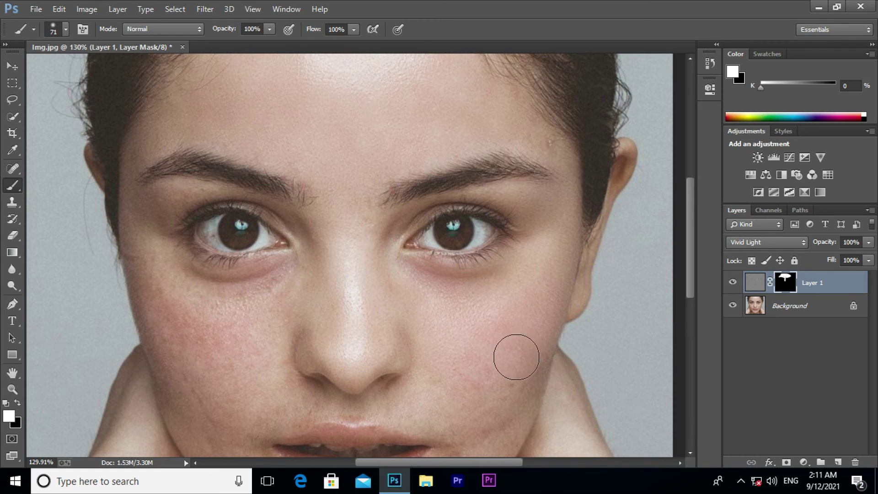
pyautogui.scroll(-3, 544, 205)
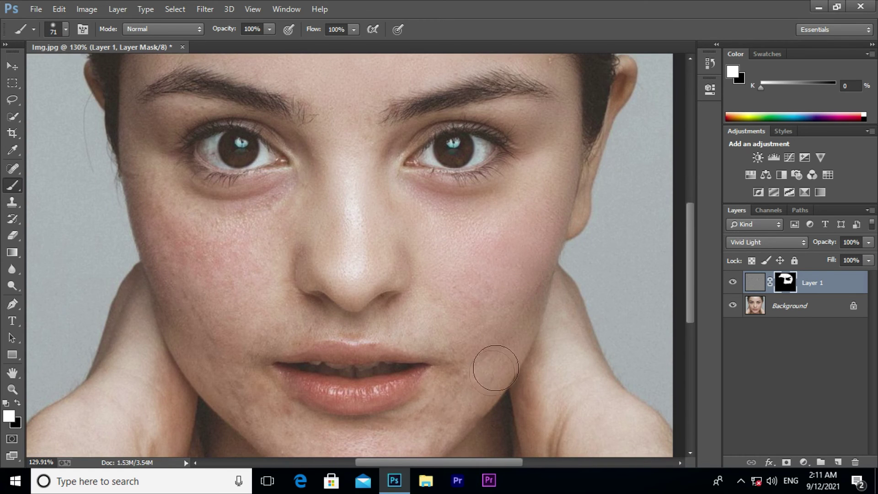
pyautogui.scroll(-3, 475, 302)
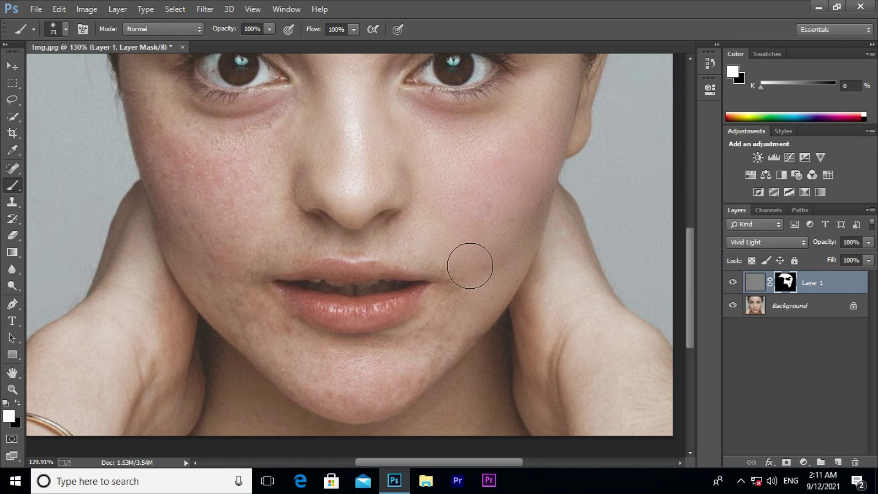
# Step: Paint white into the mask over the chin, jaw and under the eyes
pyautogui.moveTo(345, 365)
pyautogui.mouseDown()
pyautogui.moveTo(238, 319)
pyautogui.moveTo(280, 340)
pyautogui.moveTo(232, 250)
pyautogui.mouseUp()
pyautogui.scroll(3, 231, 250)
pyautogui.moveTo(288, 255)
pyautogui.mouseDown()
pyautogui.moveTo(298, 173)
pyautogui.moveTo(256, 216)
pyautogui.moveTo(294, 176)
pyautogui.moveTo(265, 221)
pyautogui.moveTo(182, 210)
pyautogui.moveTo(150, 175)
pyautogui.moveTo(128, 124)
pyautogui.moveTo(160, 98)
pyautogui.moveTo(135, 145)
pyautogui.moveTo(253, 240)
pyautogui.moveTo(280, 245)
pyautogui.moveTo(257, 327)
pyautogui.moveTo(337, 314)
pyautogui.moveTo(439, 327)
pyautogui.moveTo(462, 348)
pyautogui.moveTo(453, 389)
pyautogui.mouseUp()
pyautogui.scroll(-3, 460, 299)
pyautogui.moveTo(240, 300)
pyautogui.mouseDown()
pyautogui.moveTo(294, 363)
pyautogui.moveTo(247, 342)
pyautogui.mouseUp()
pyautogui.scroll(3, 311, 256)
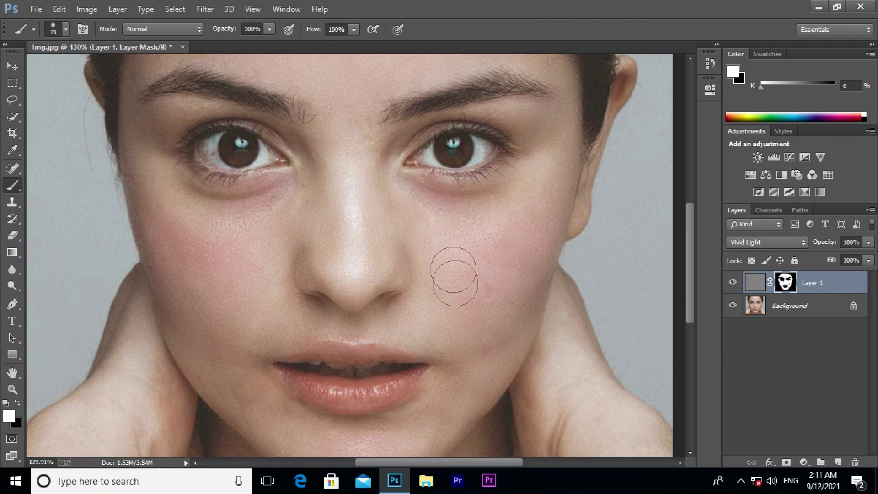
pyautogui.scroll(3, 450, 273)
pyautogui.scroll(-2, 346, 208)
pyautogui.scroll(-2, 346, 208)
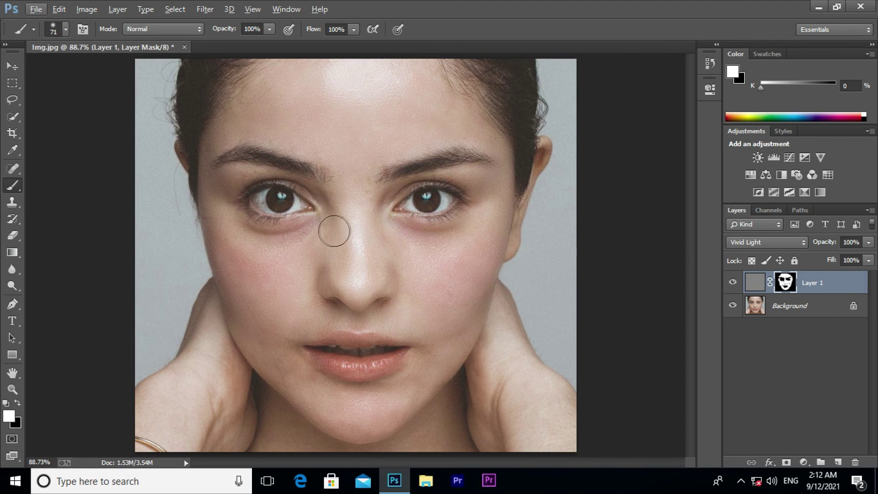
# Step: Set Layer 1's opacity to 82% in the Layers panel
pyautogui.scroll(-1, 341, 225)
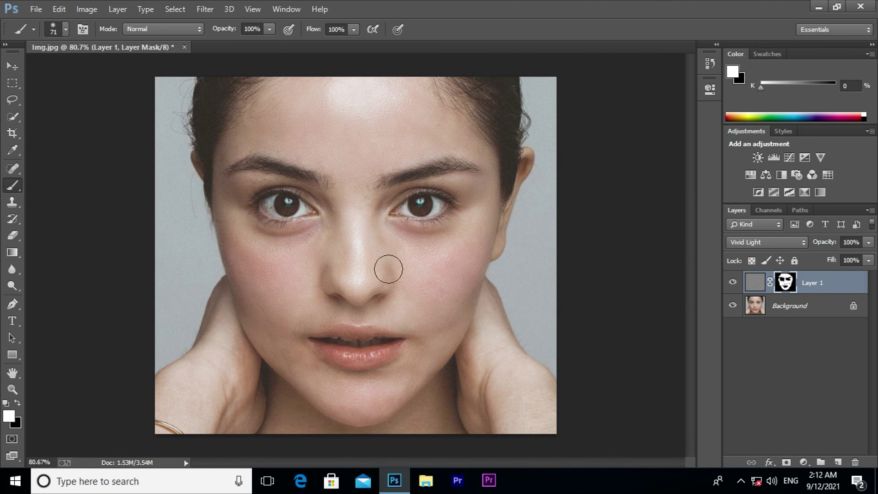
pyautogui.scroll(2, 412, 269)
pyautogui.scroll(1, 415, 268)
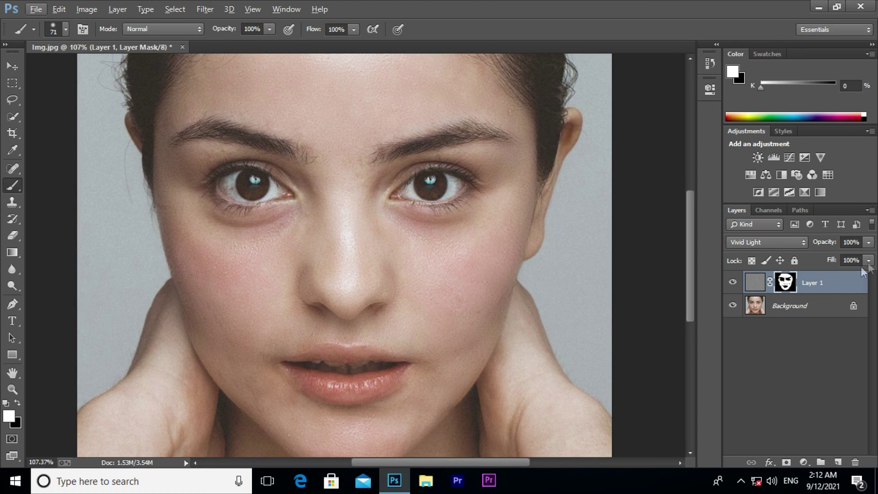
pyautogui.click(867, 243)
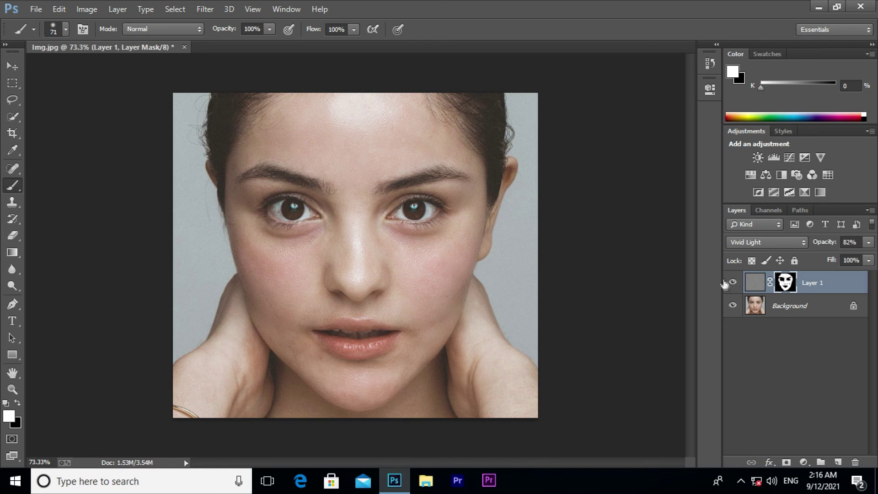
pyautogui.click(732, 283)
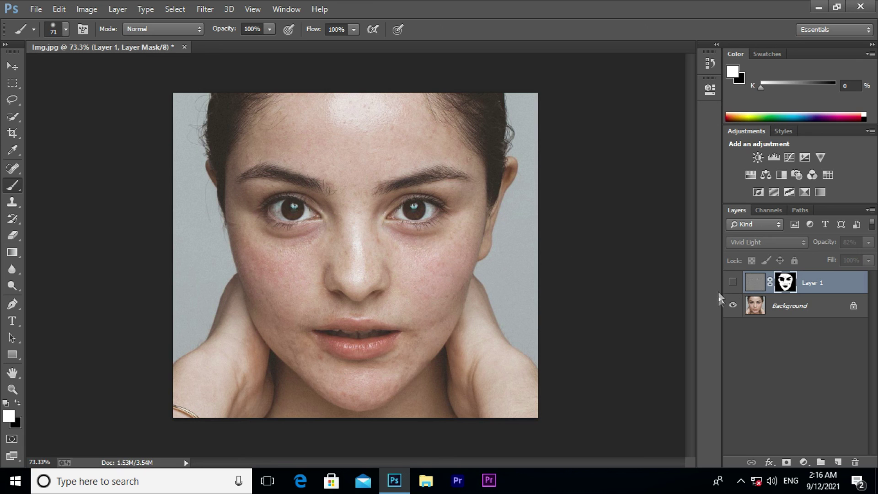
pyautogui.click(733, 283)
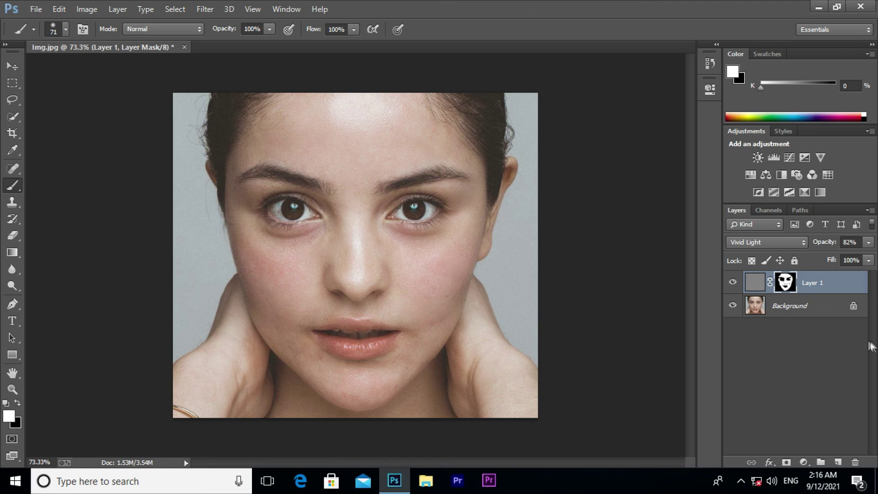
pyautogui.click(733, 283)
pyautogui.click(732, 284)
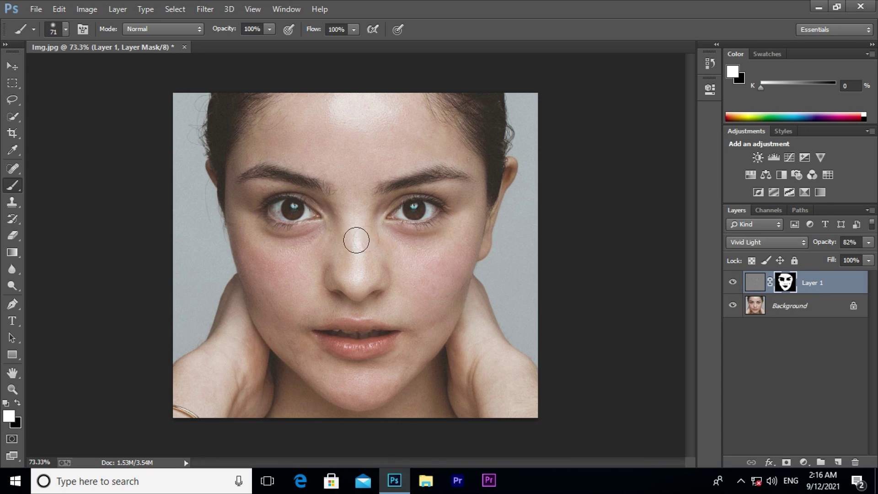